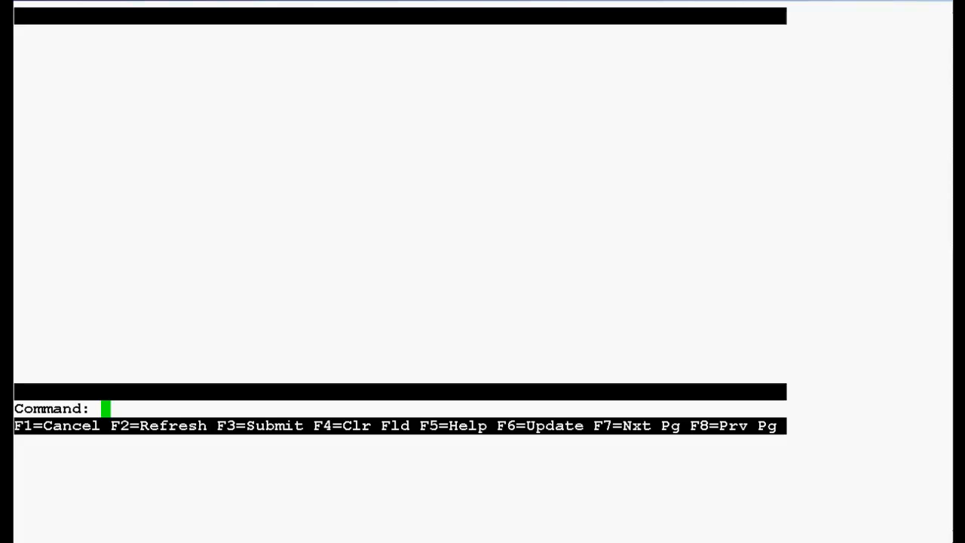
{"action": "type", "text": "list ip-codec-set"}
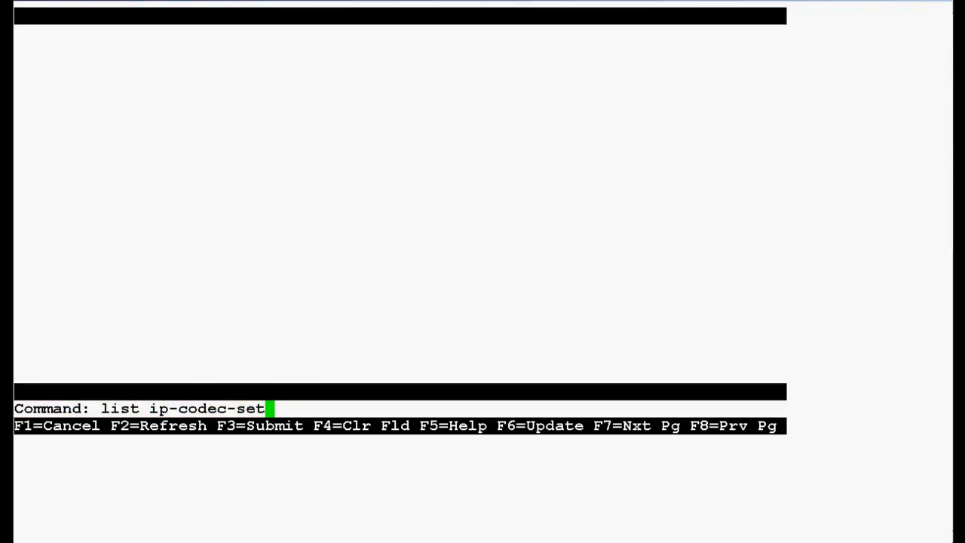
Run 'list ip-codec-set' to show the table of IP codec sets 1 through 7.
{"action": "key", "text": "Return"}
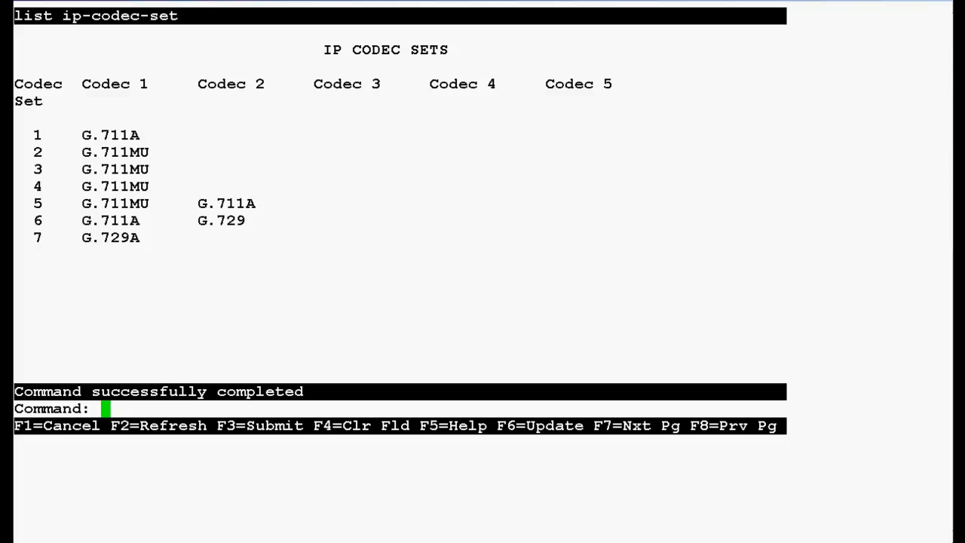
{"action": "type", "text": "change ip-codec-set 2"}
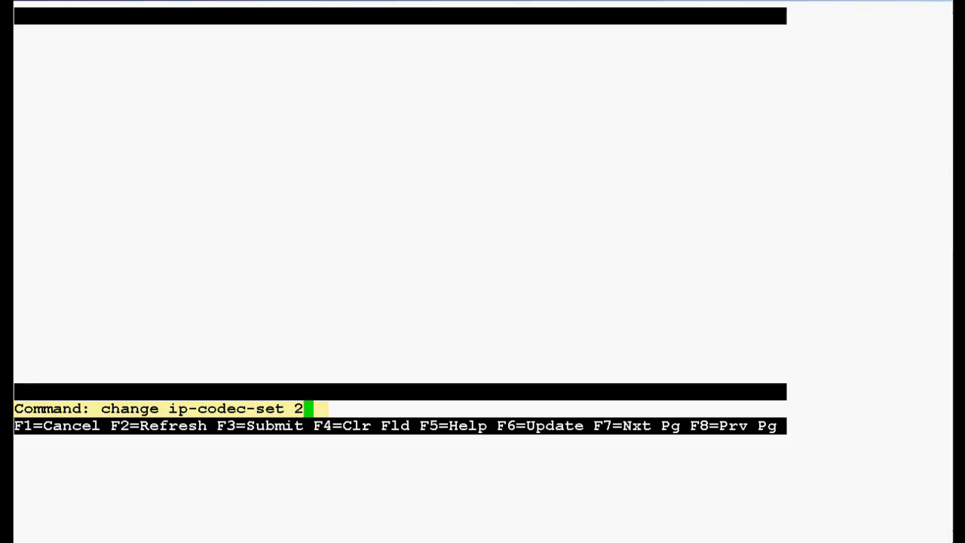
Run 'change ip-codec-set 2' to bring up codec set 2 for editing.
{"action": "key", "text": "Return"}
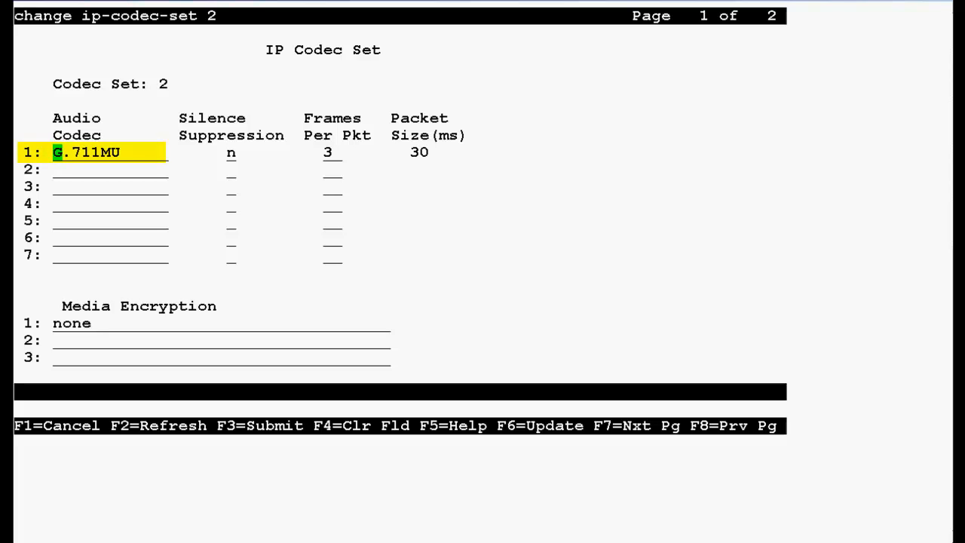
{"action": "type", "text": "g.711a"}
Confirm G.711A as audio codec 1 at 2 frames (20 ms) and move to the second codec row.
{"action": "key", "text": "Tab"}
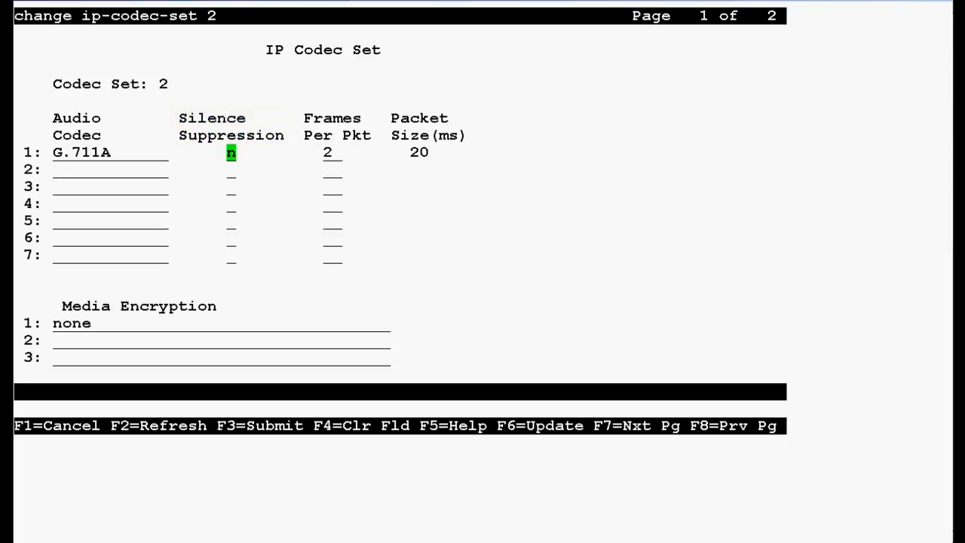
{"action": "key", "text": "Tab"}
{"action": "key", "text": "Tab"}
{"action": "type", "text": "g.729b"}
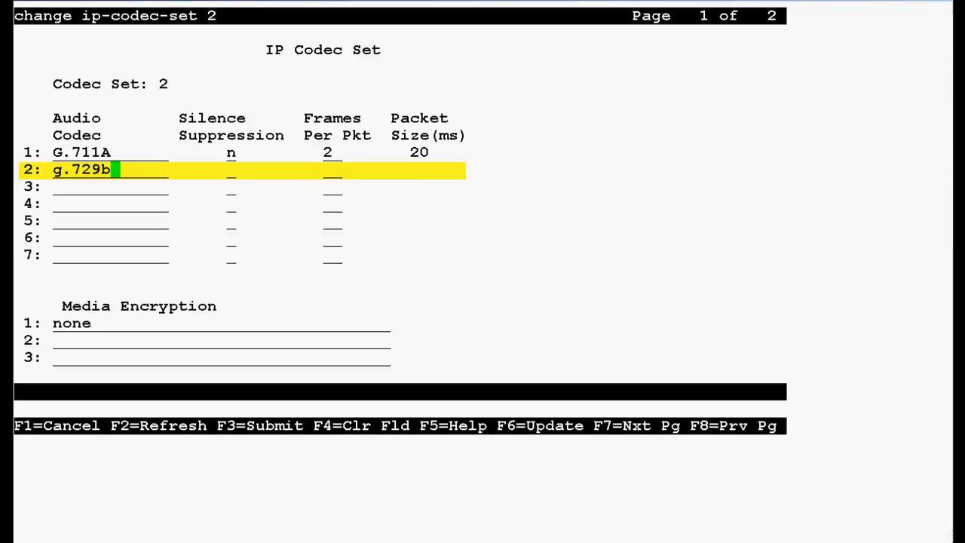
Confirm G.729B as audio codec 2 and list the allowed Media Encryption values.
{"action": "key", "text": "Tab"}
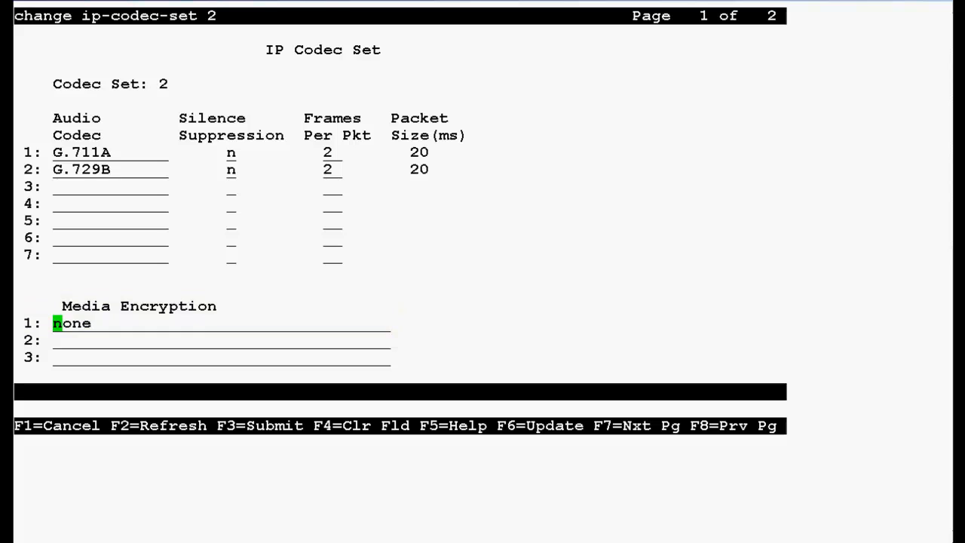
{"action": "key", "text": "F5"}
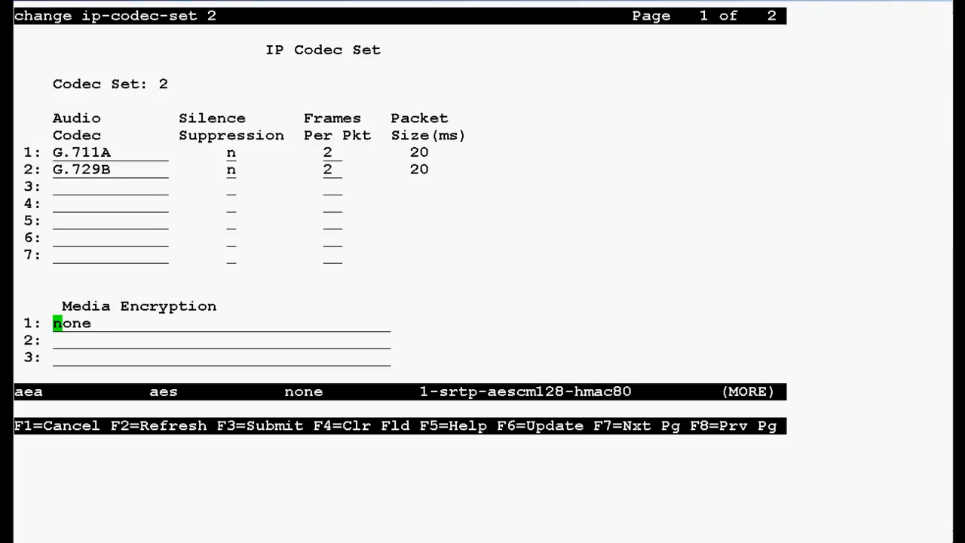
Go to page 2 of codec set 2, leaving FAX mode at relay and reaching FAX redundancy 0.
{"action": "key", "text": "F7"}
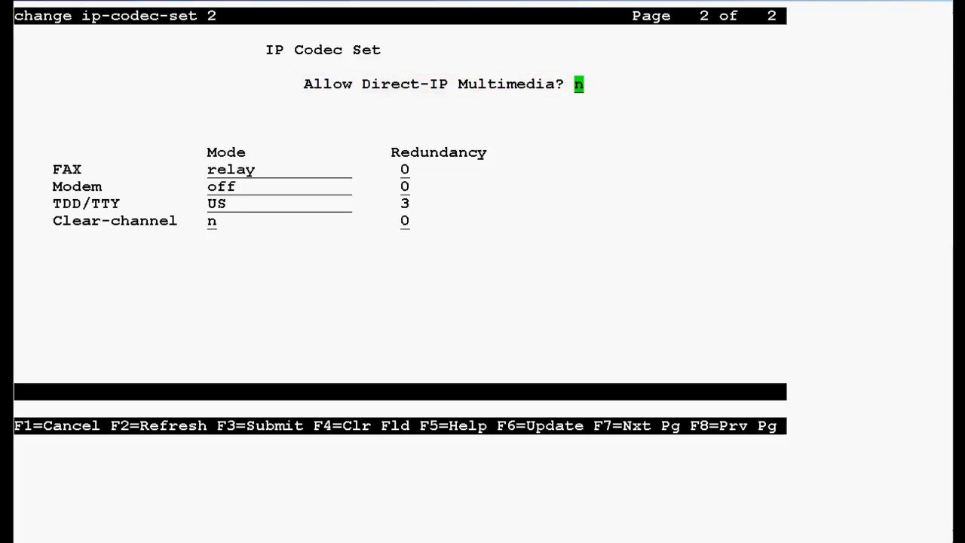
{"action": "key", "text": "Tab"}
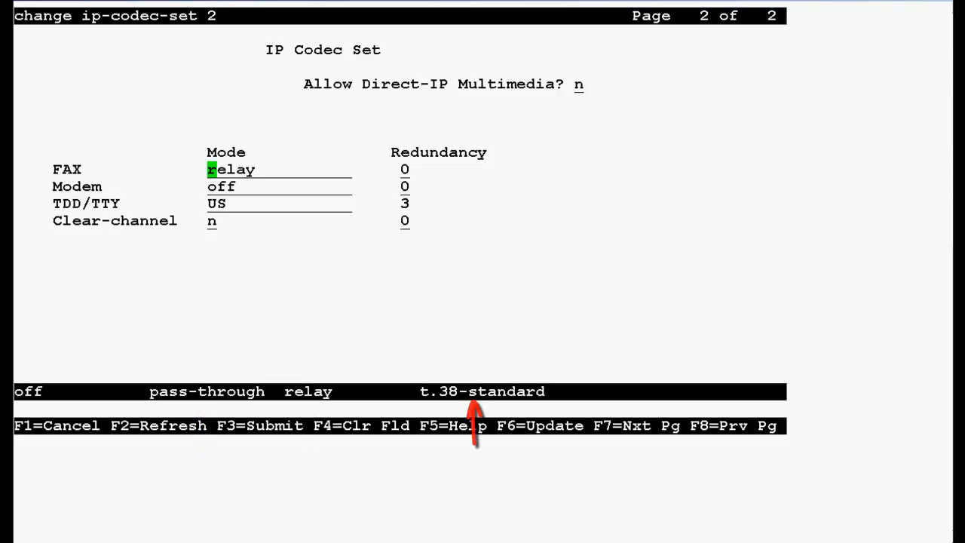
{"action": "key", "text": "Tab"}
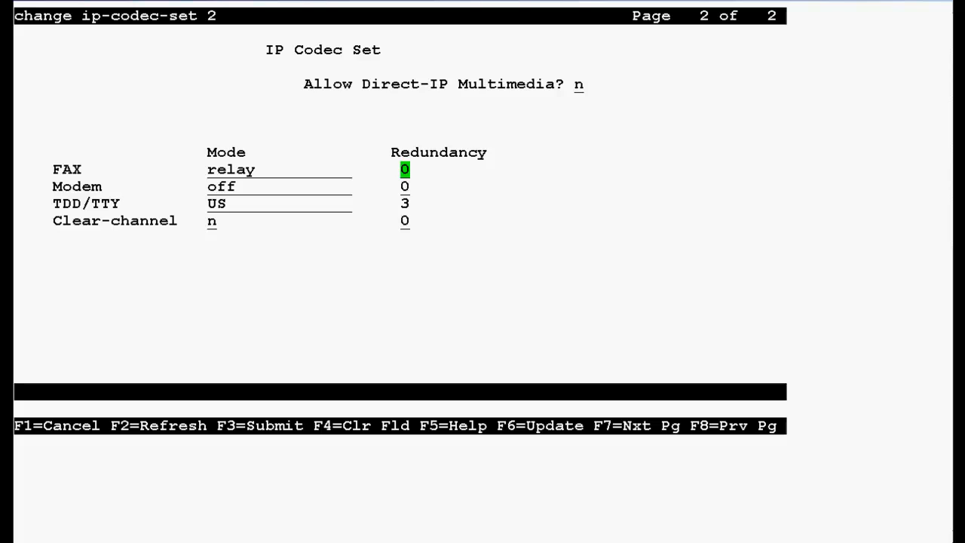
{"action": "key", "text": "Tab"}
{"action": "key", "text": "Tab"}
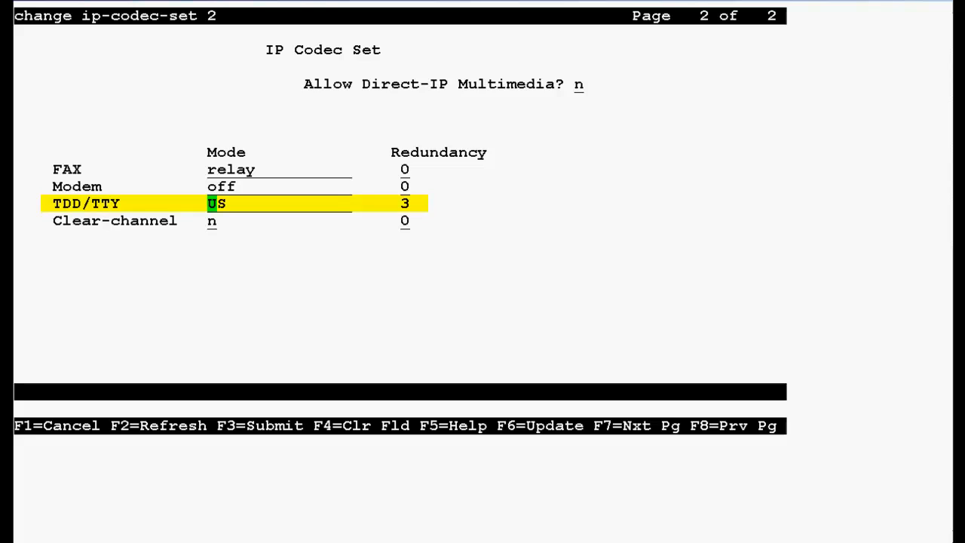
{"action": "key", "text": "F5"}
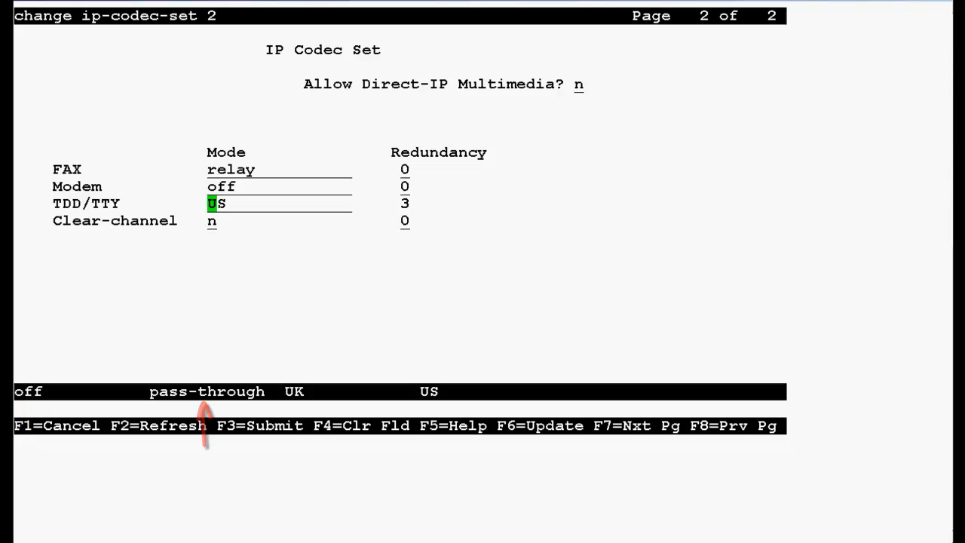
{"action": "key", "text": "Tab"}
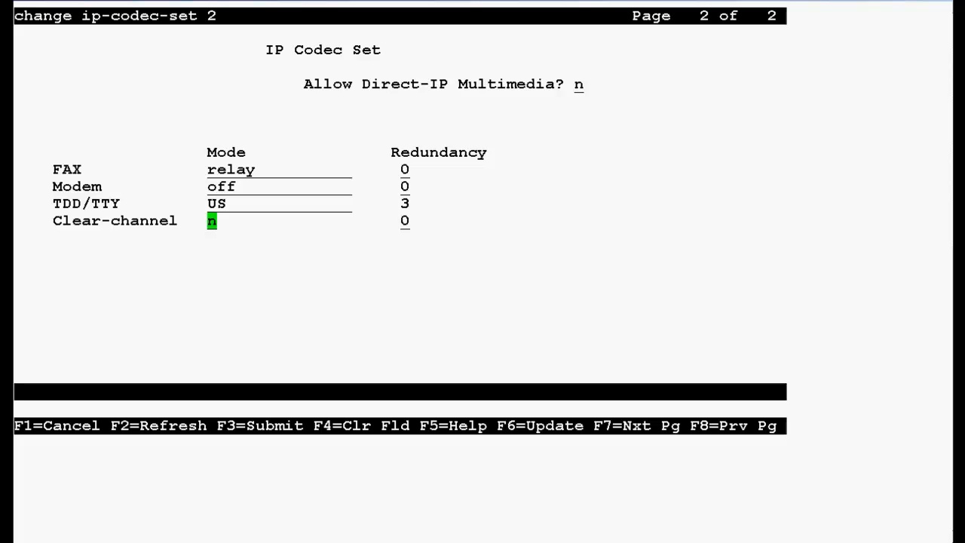
Return to page 1 and submit codec set 2 with G.711A and G.729B.
{"action": "key", "text": "F8"}
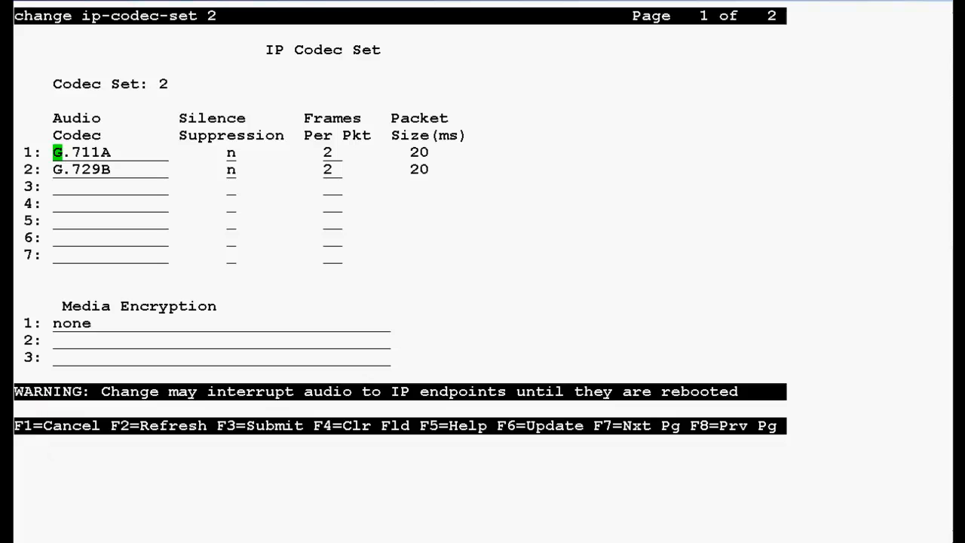
{"action": "key", "text": "F3"}
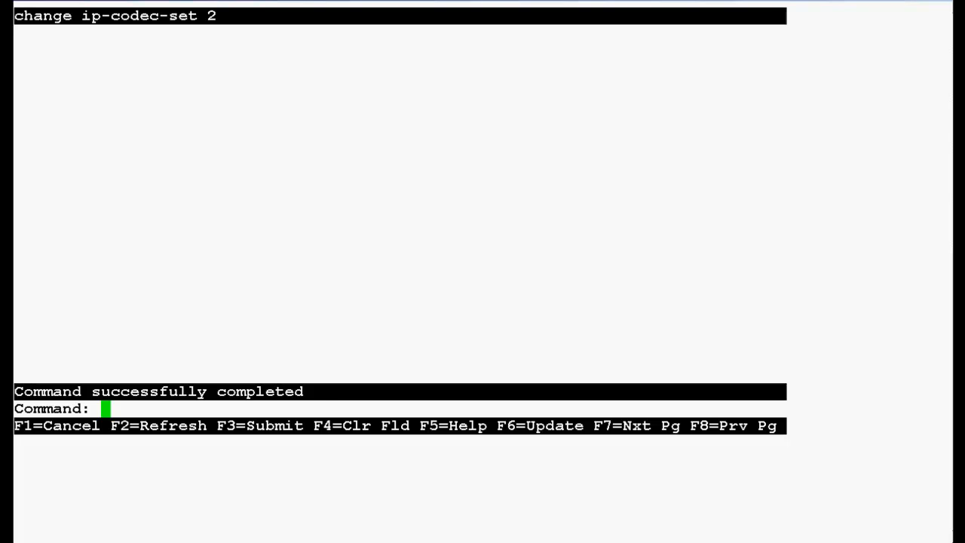
{"action": "type", "text": "display ip-codec-set 2"}
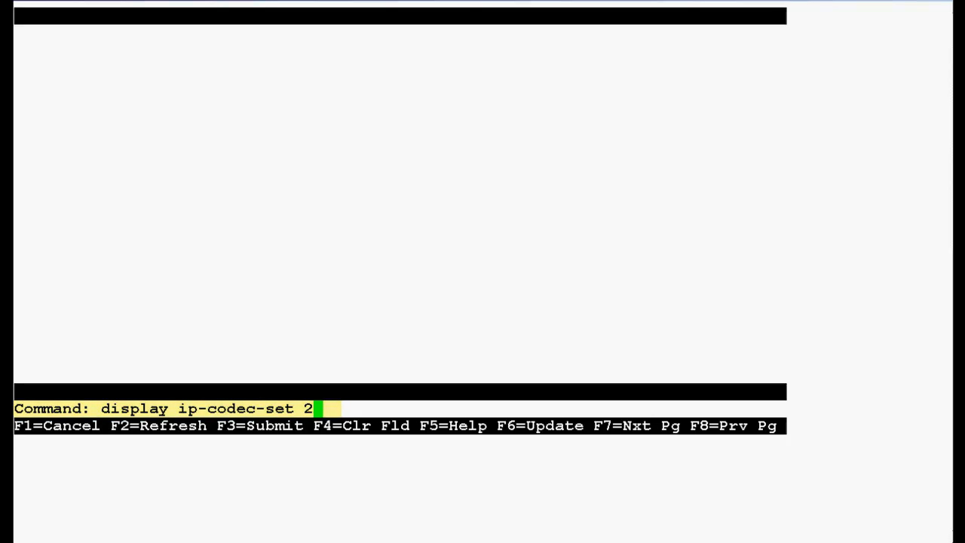
Run 'display ip-codec-set 2' to confirm G.711A and G.729B at 20 ms.
{"action": "key", "text": "Return"}
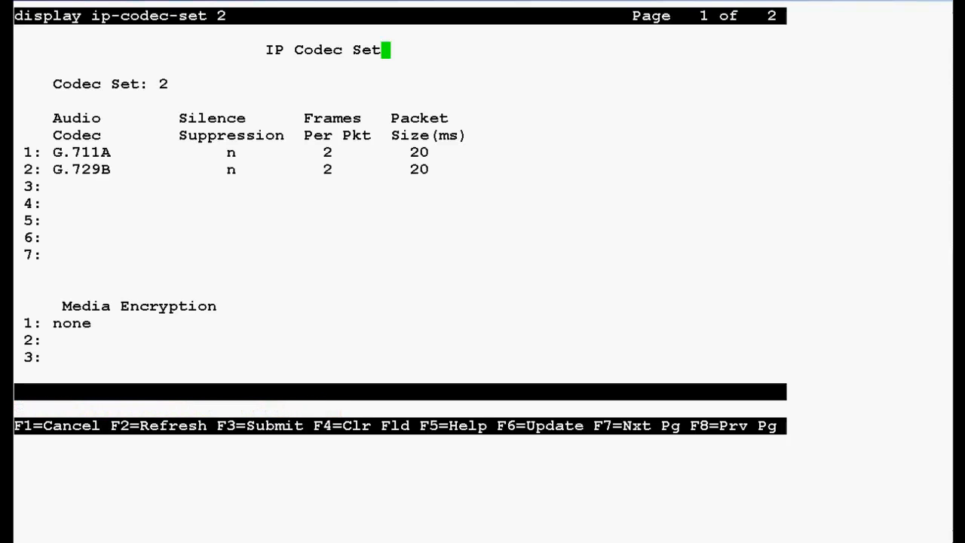